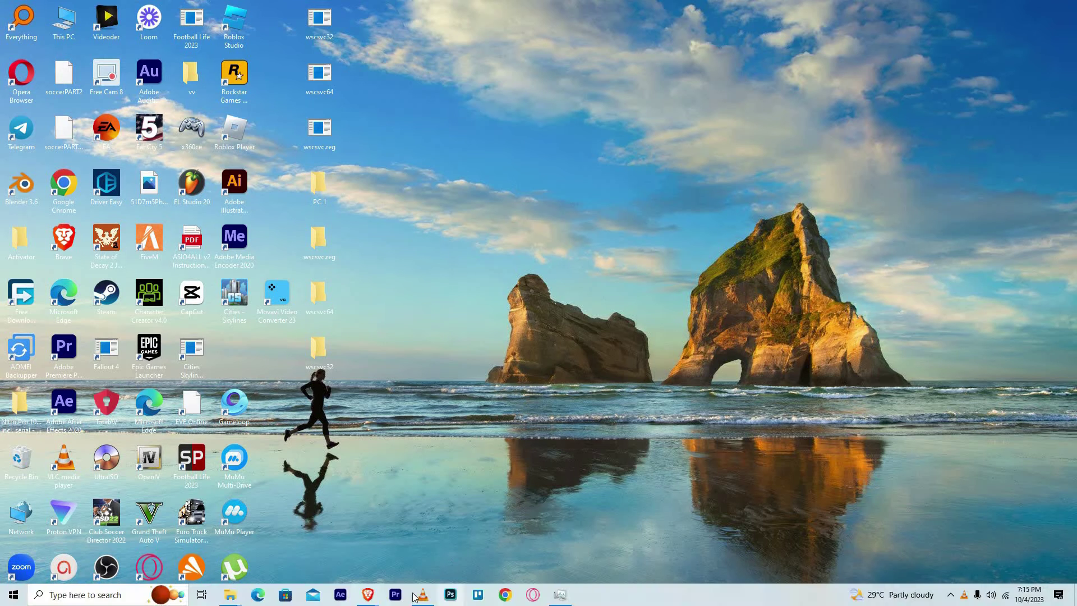
- Restore the Brave window showing the Social Club activity feed
click(367, 596)
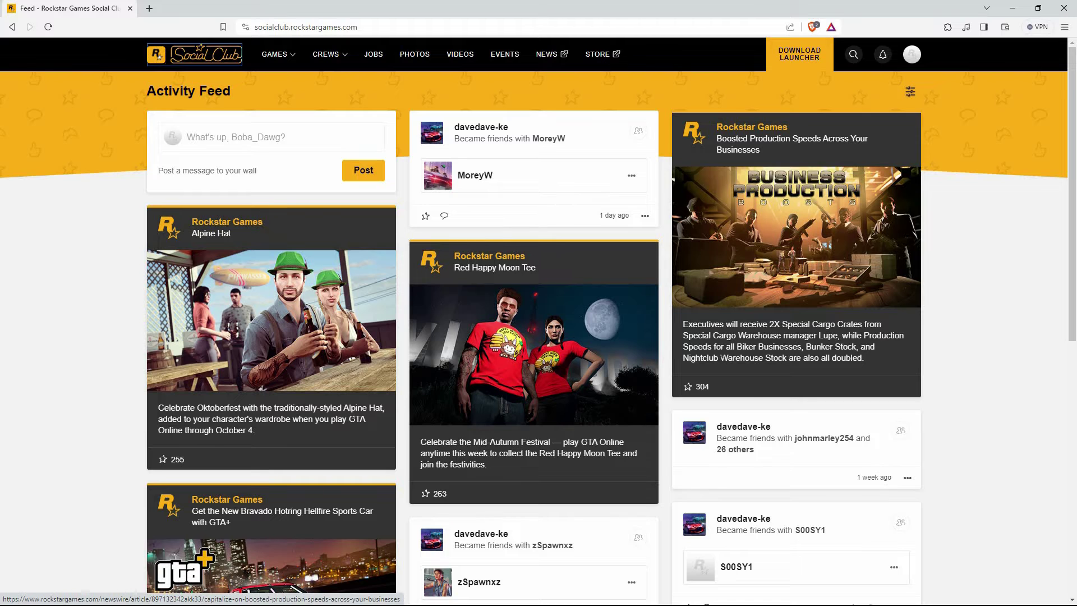
scroll(755, 408, down, 2)
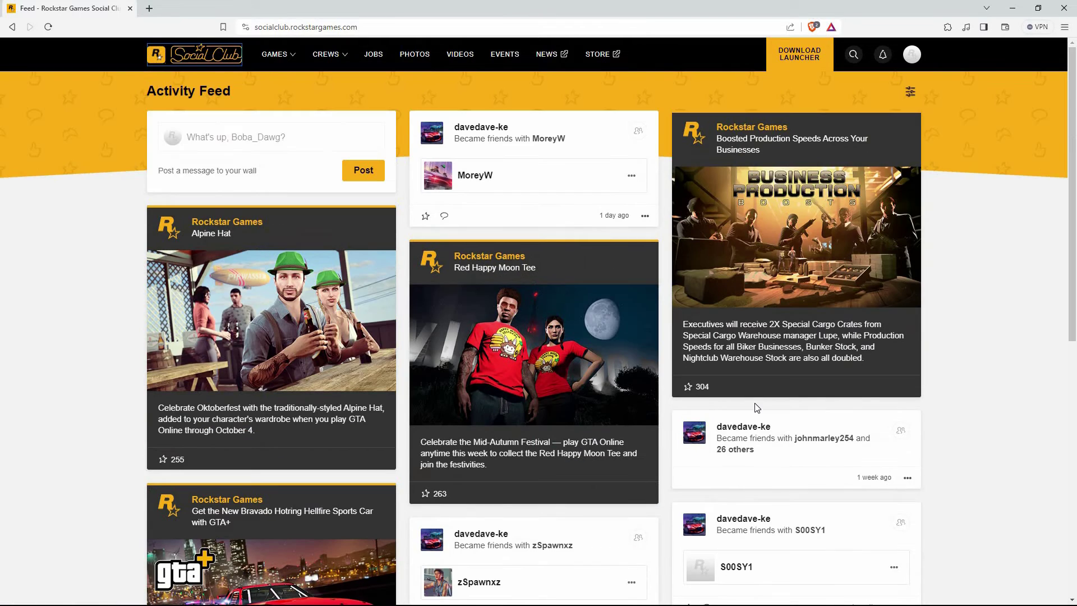
scroll(759, 408, up, 2)
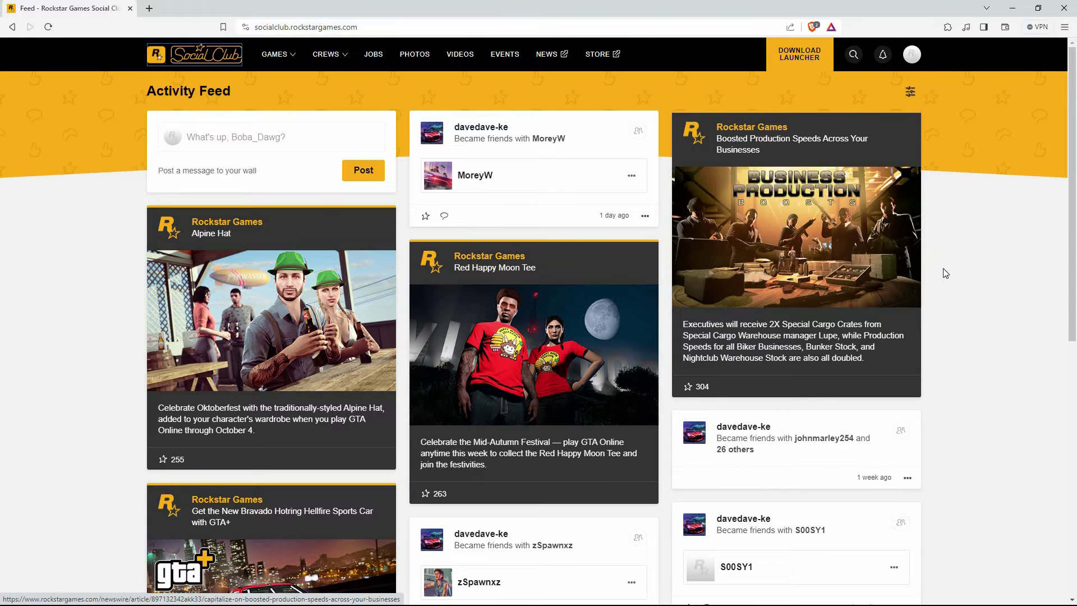
- Go to Support > Social Club > Social Club Account > Delete Account and Information, and tick the confirmation box
click(912, 54)
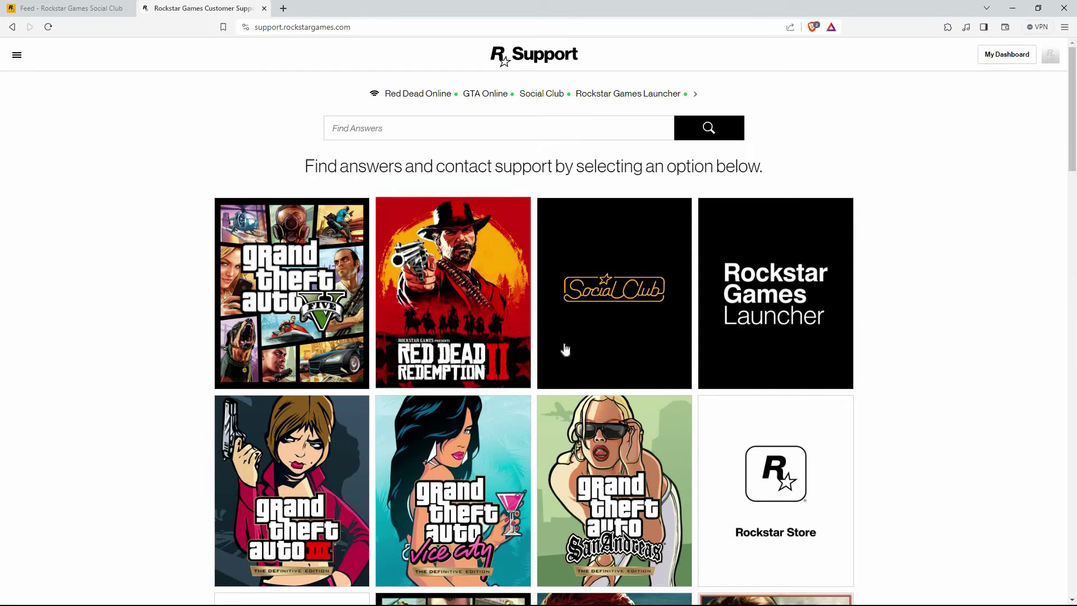
click(625, 299)
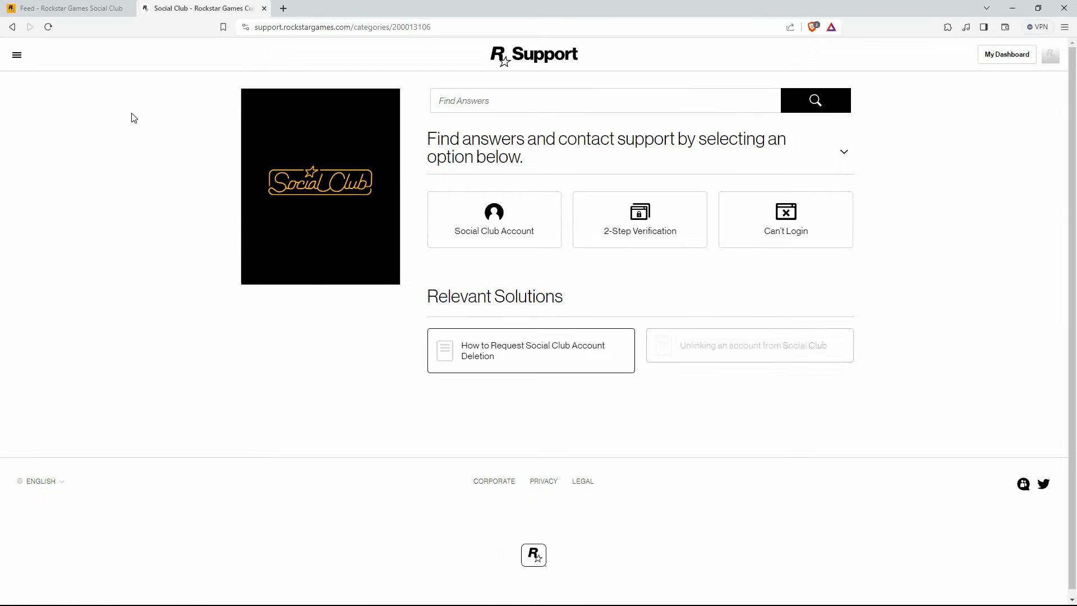
click(494, 217)
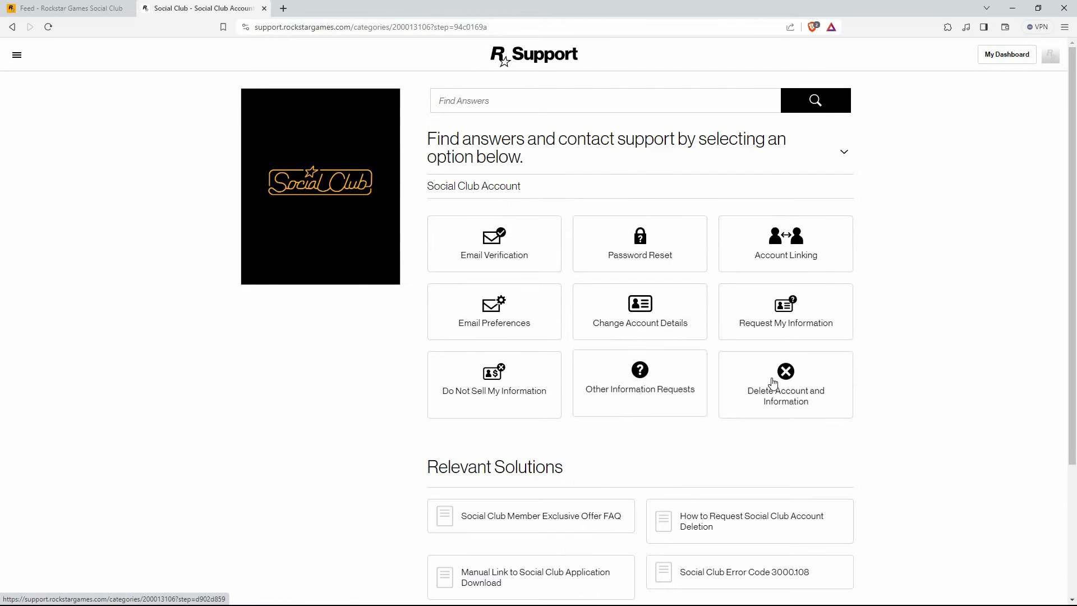
click(774, 382)
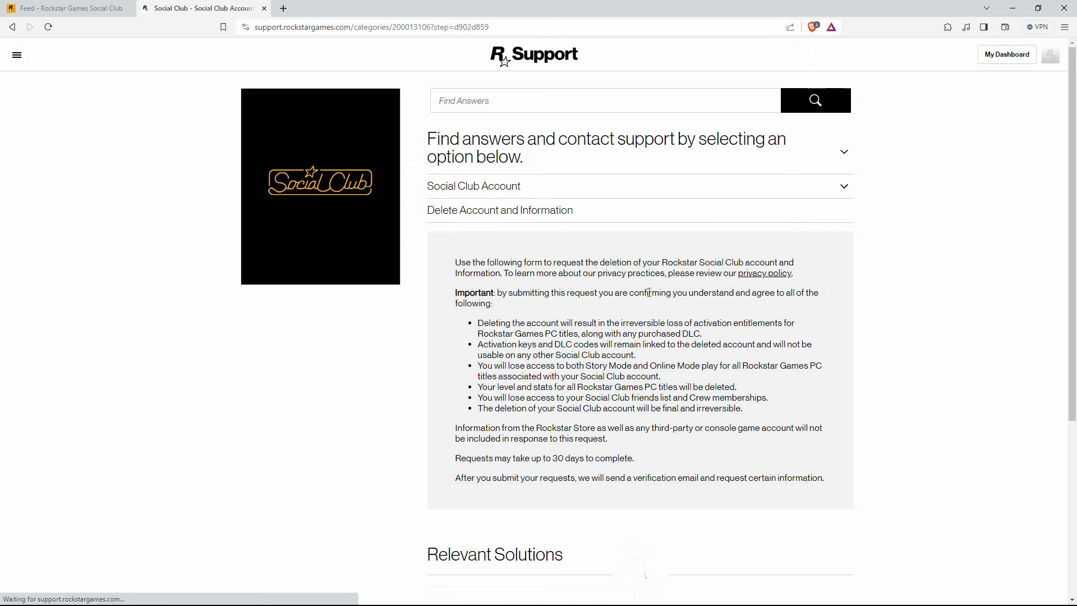
scroll(650, 292, down, 2)
scroll(611, 360, down, 2)
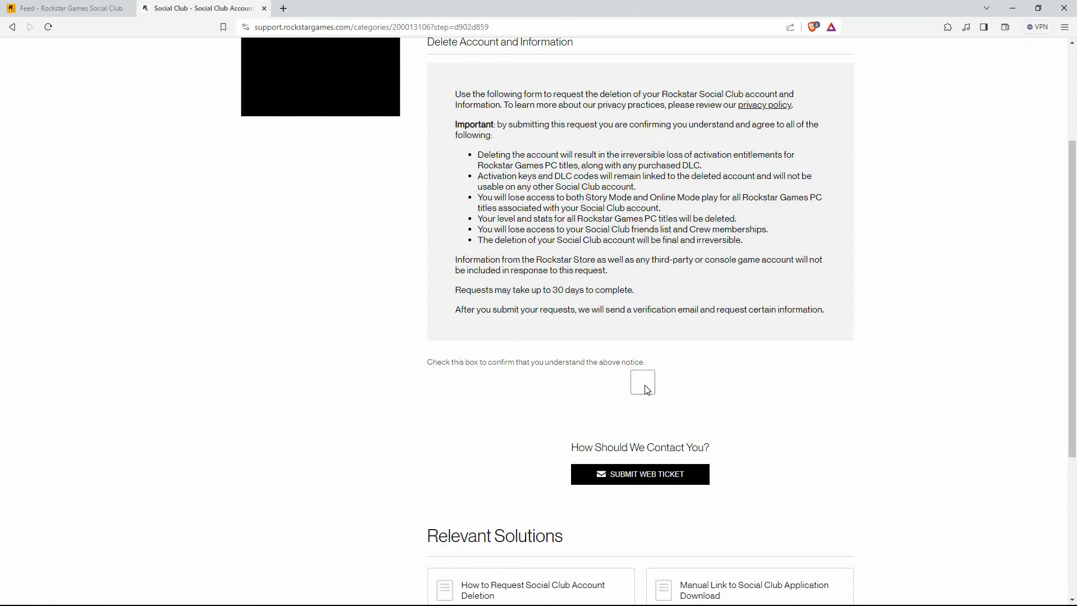
click(643, 382)
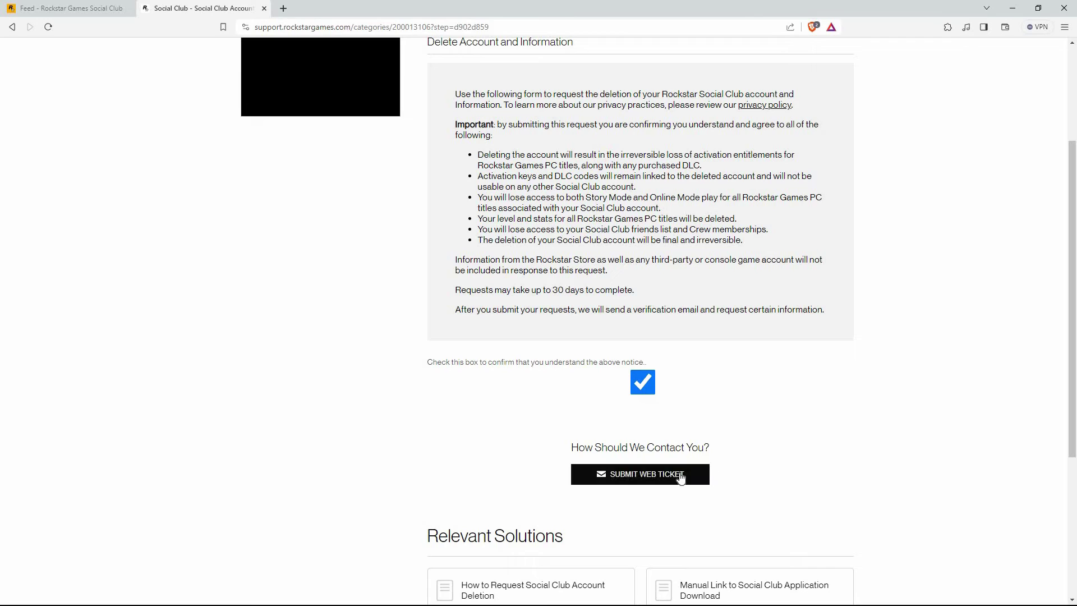